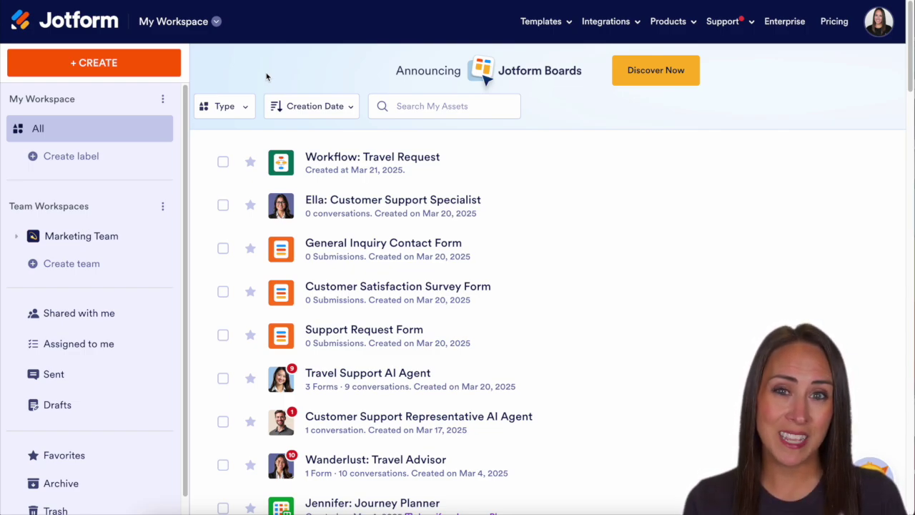
# Select the General Inquiry Contact Form and show its More actions menu.
pyautogui.click(224, 248)
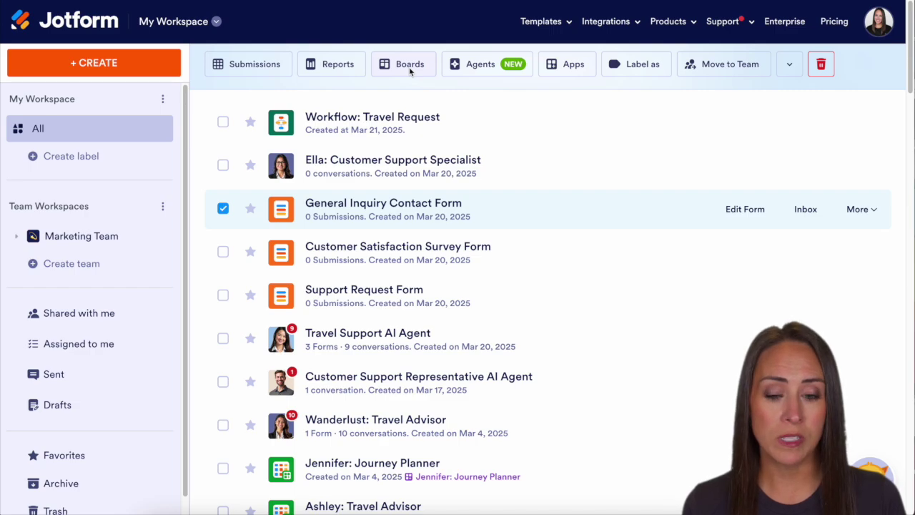
pyautogui.click(855, 214)
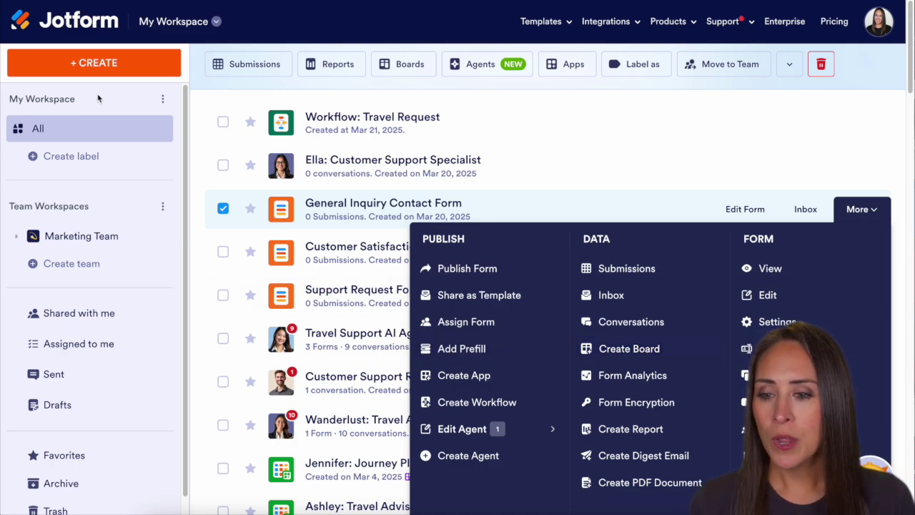
# Create a new Board via +CREATE and start it from scratch.
pyautogui.click(101, 62)
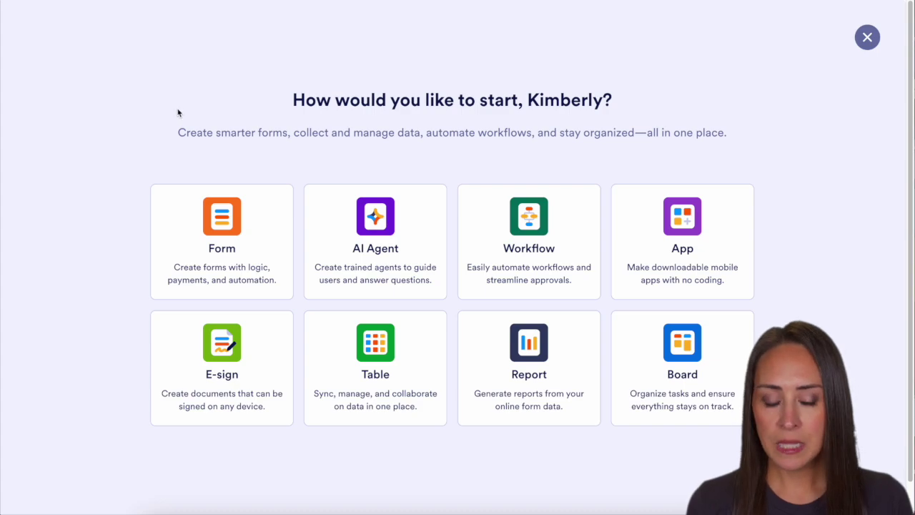
pyautogui.click(691, 346)
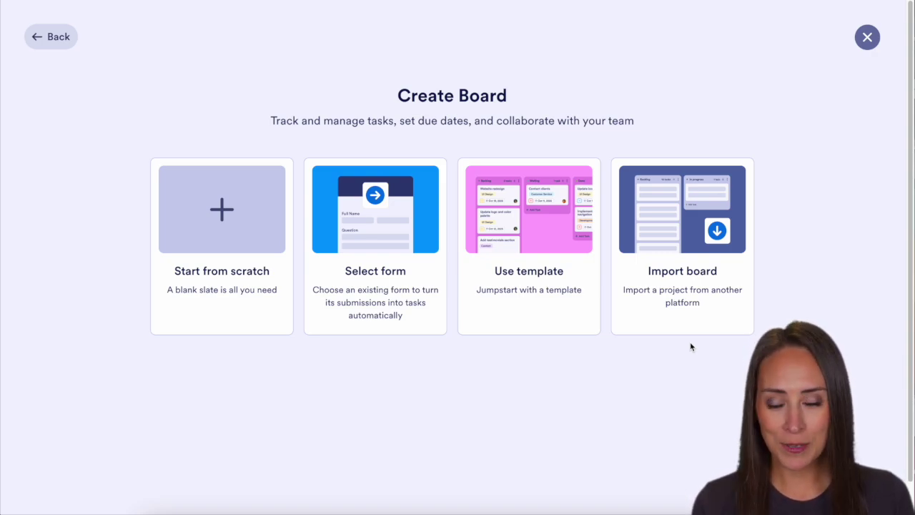
pyautogui.click(271, 290)
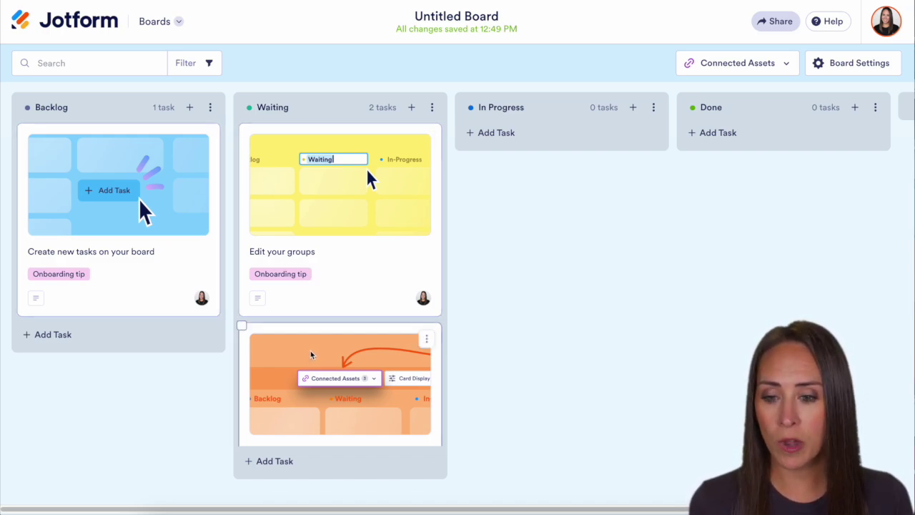
# Move the Backlog tip task and both Waiting tip tasks to trash.
pyautogui.click(205, 141)
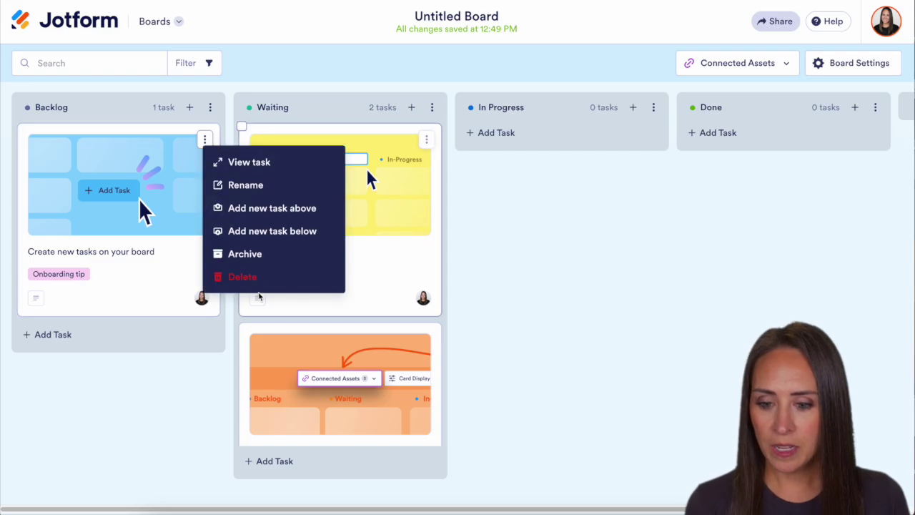
pyautogui.click(242, 277)
pyautogui.click(492, 324)
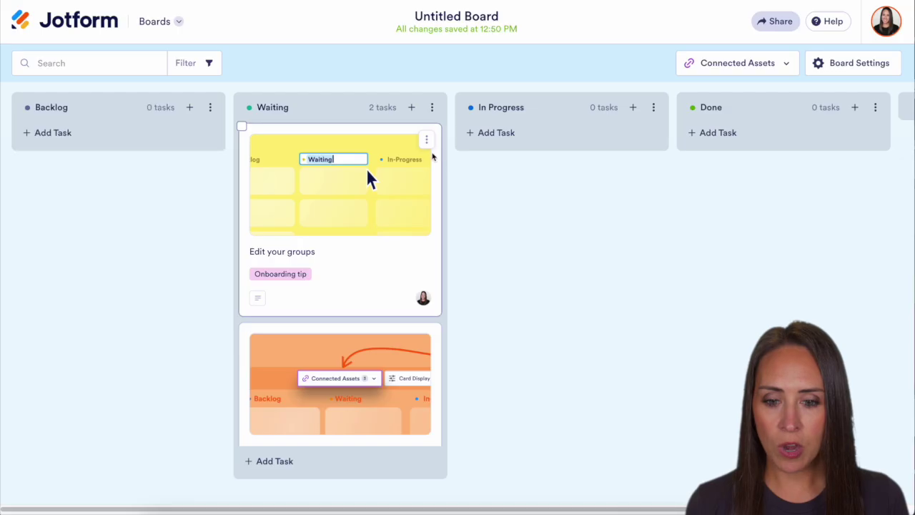
pyautogui.click(426, 140)
pyautogui.click(459, 275)
pyautogui.click(493, 325)
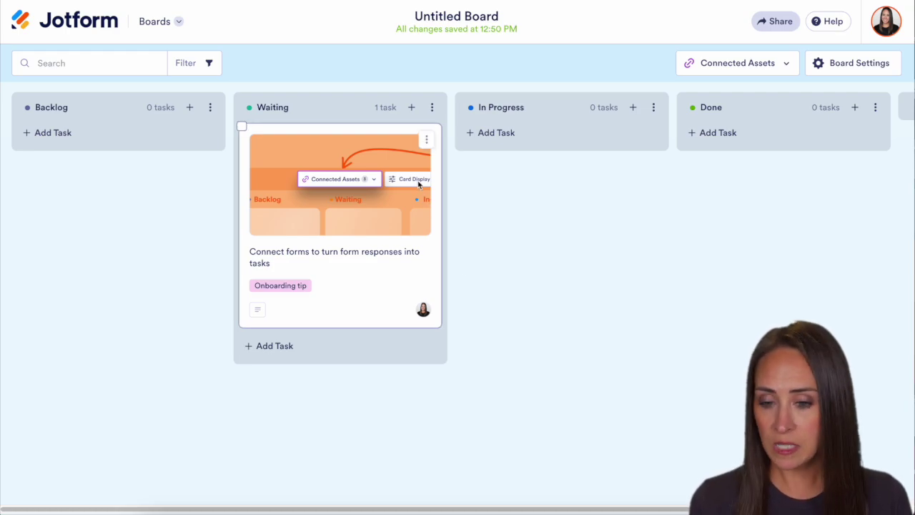
pyautogui.click(427, 141)
pyautogui.click(461, 276)
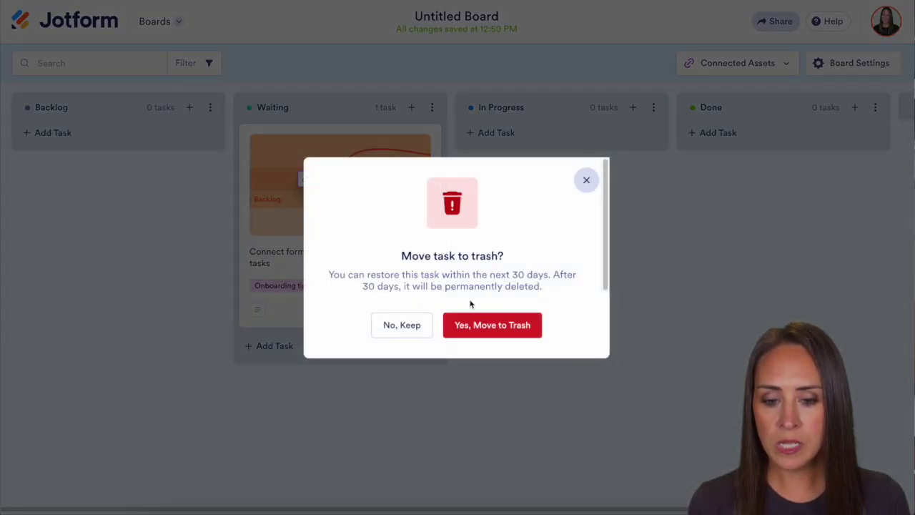
pyautogui.click(474, 324)
pyautogui.click(210, 108)
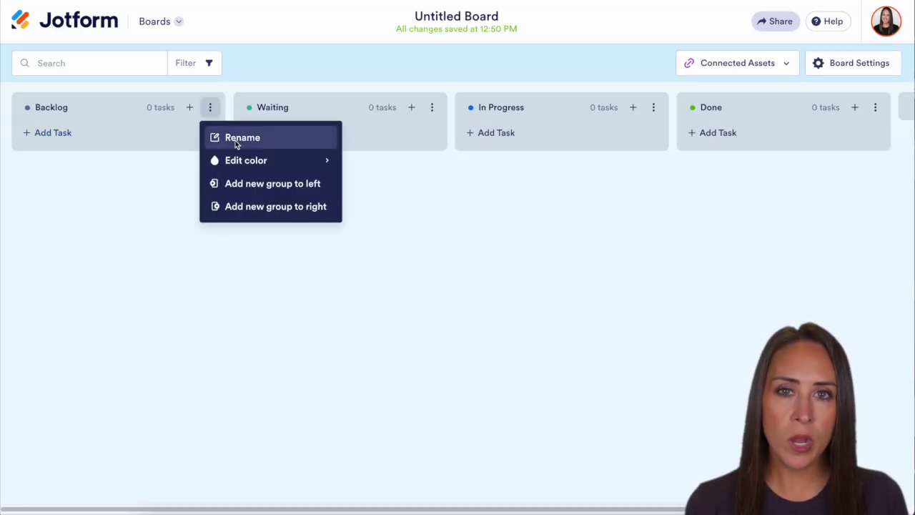
# Review the Task Fields list, the Group field and Card View options in Board Settings.
pyautogui.click(837, 66)
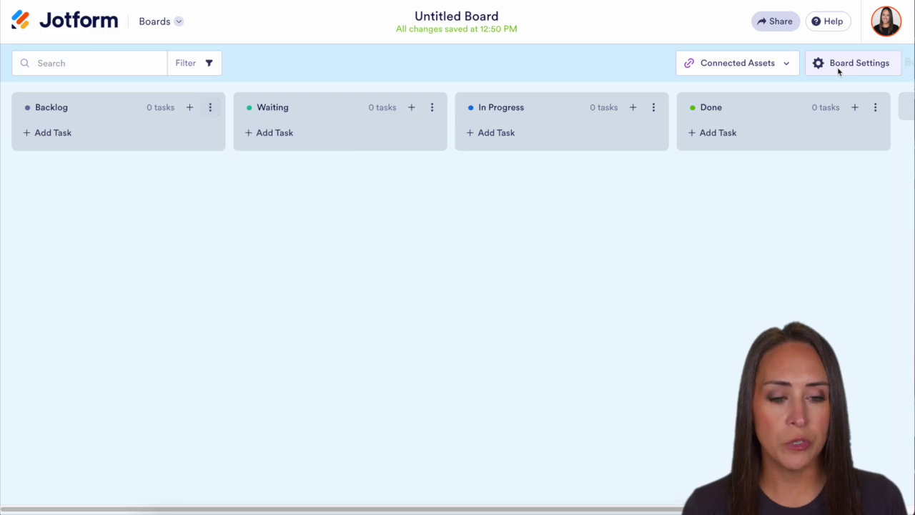
pyautogui.click(842, 109)
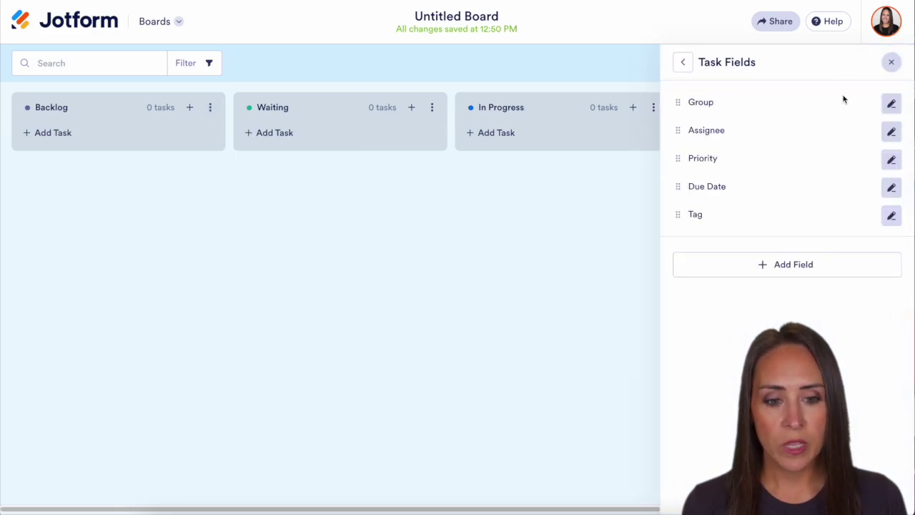
pyautogui.click(891, 104)
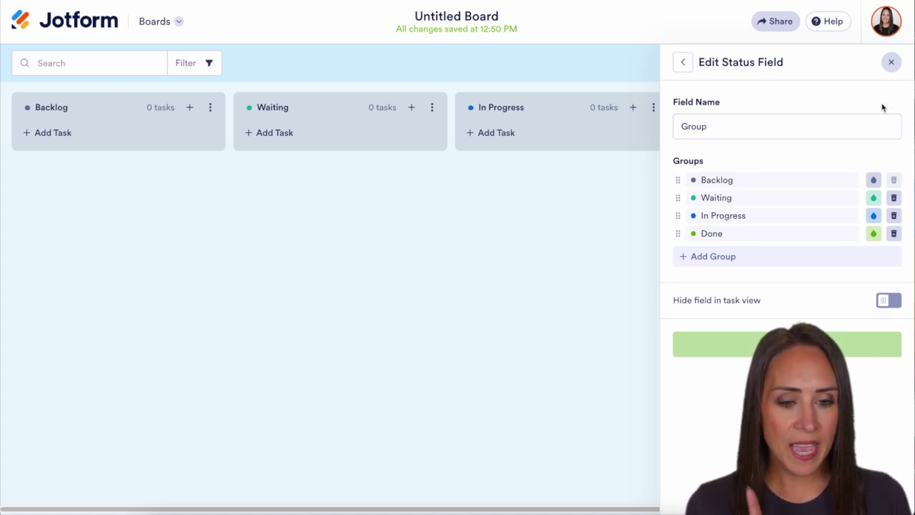
pyautogui.click(682, 63)
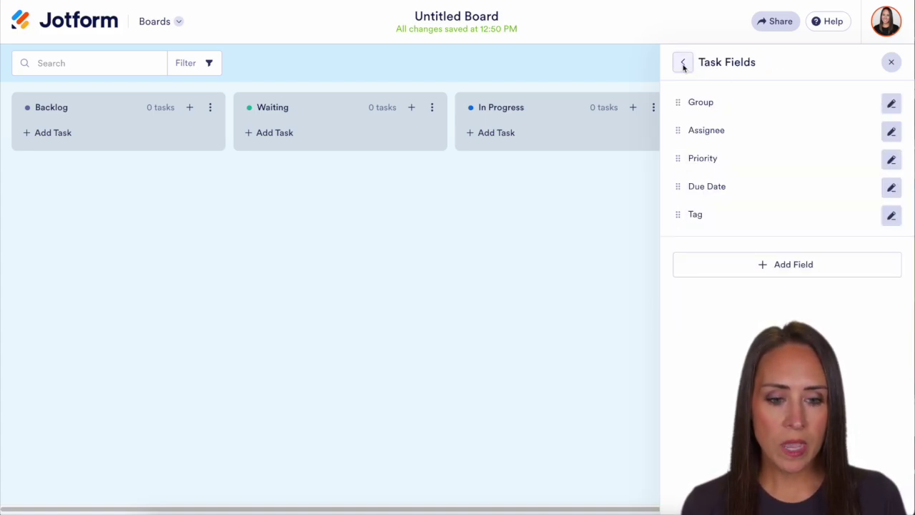
pyautogui.click(683, 65)
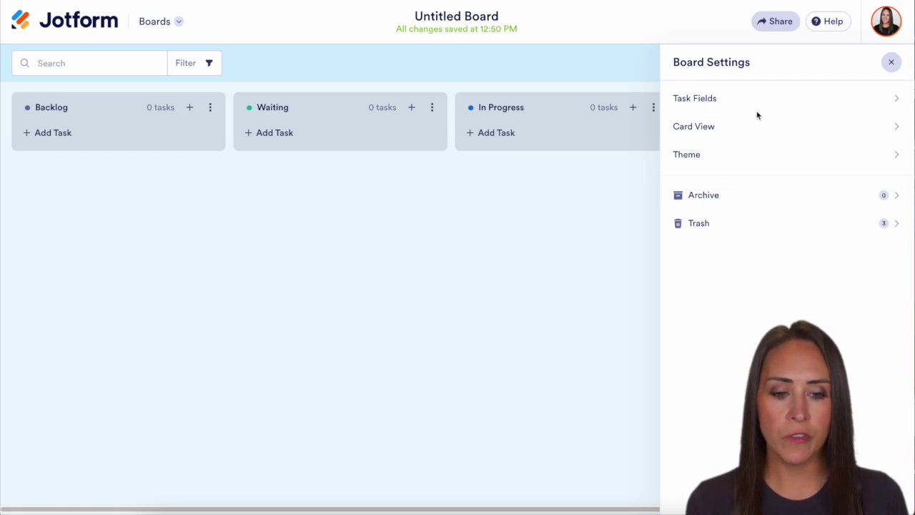
pyautogui.click(836, 131)
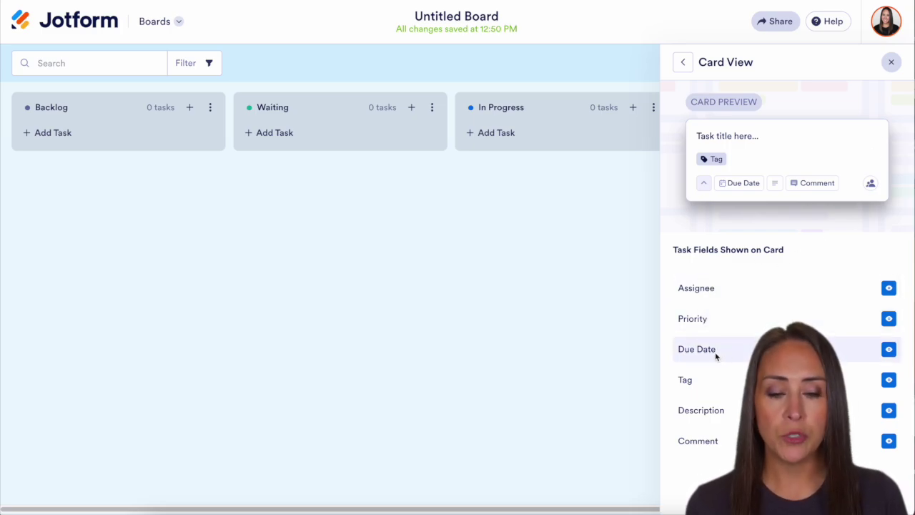
pyautogui.click(682, 63)
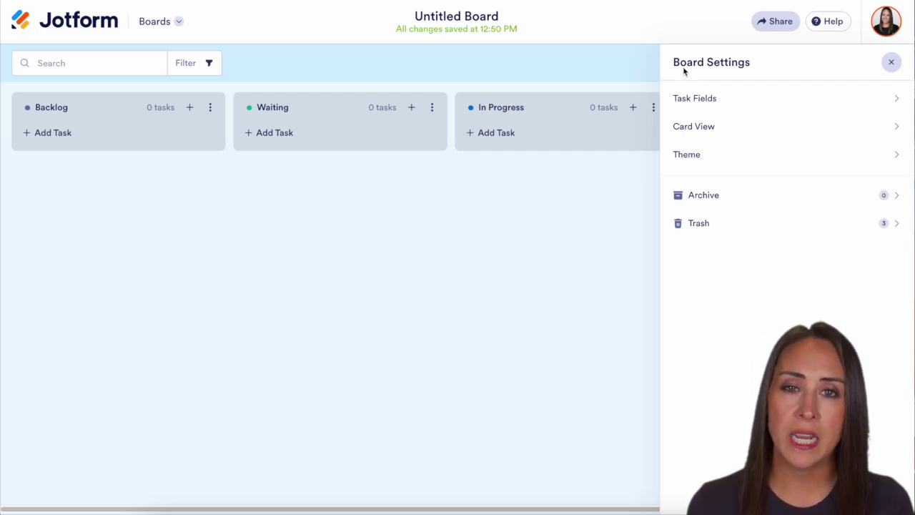
# Add a 'Follow up on tasks' task to Backlog and open its details.
pyautogui.click(66, 134)
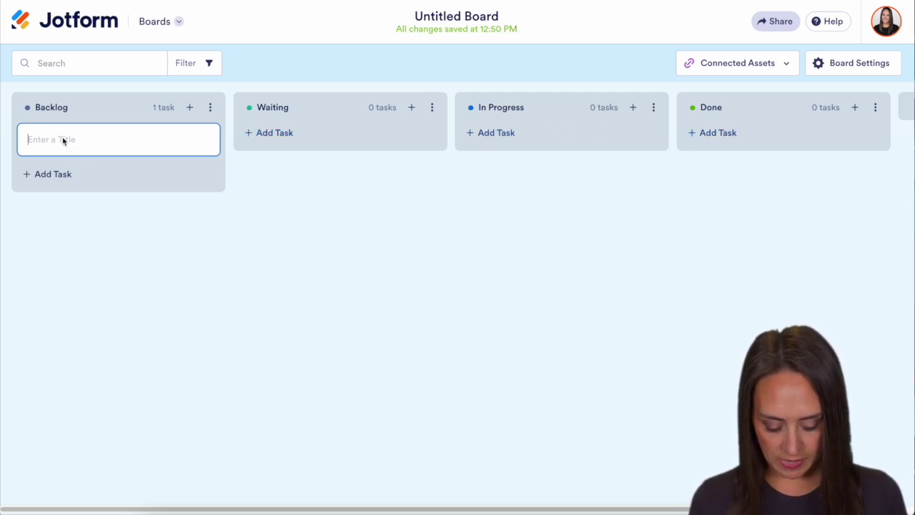
pyautogui.write('Follow up on tasks')
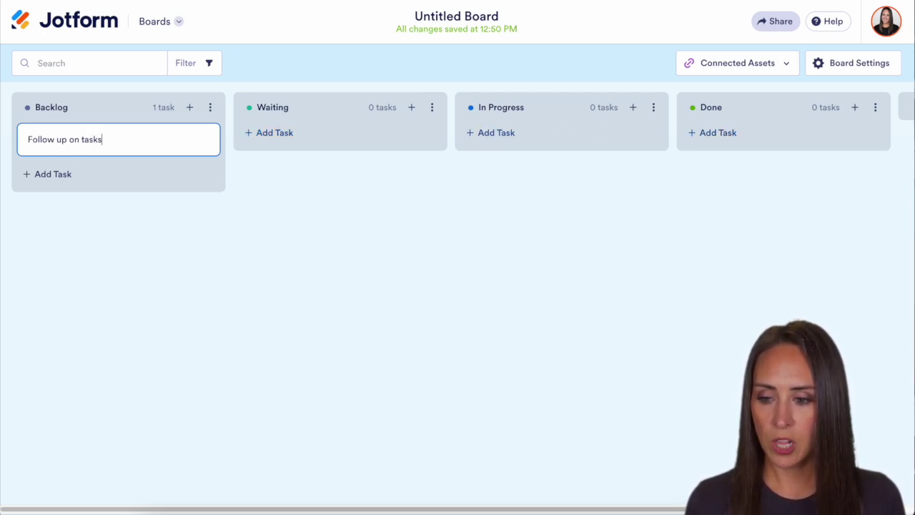
pyautogui.press('Return')
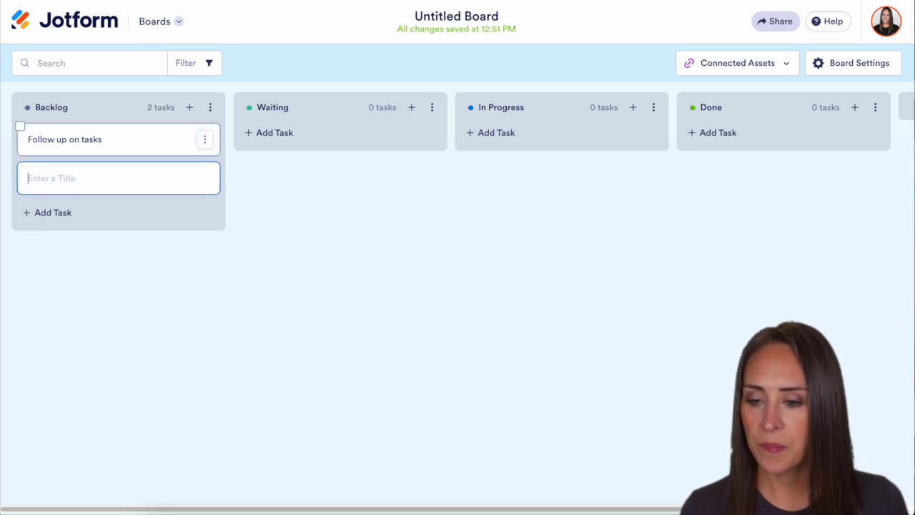
pyautogui.click(83, 140)
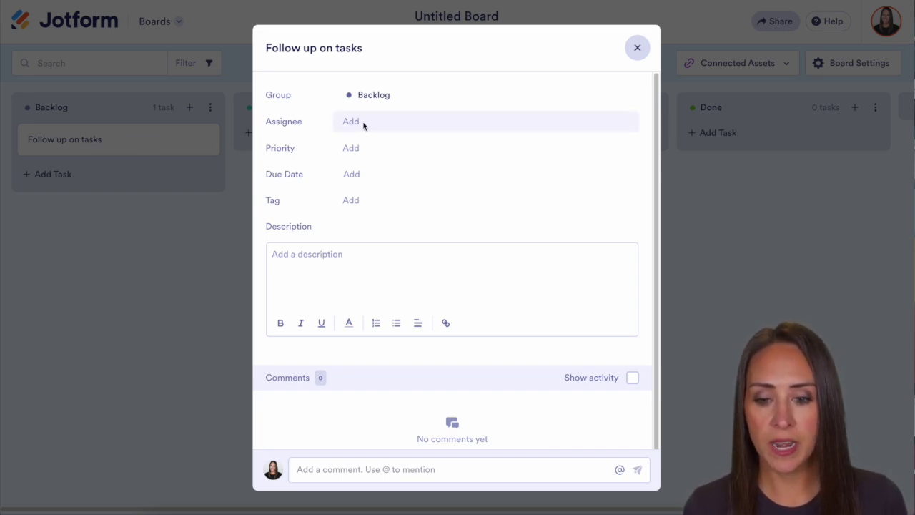
# Set the task's priority to High and its due date to March 29, 2025.
pyautogui.click(352, 148)
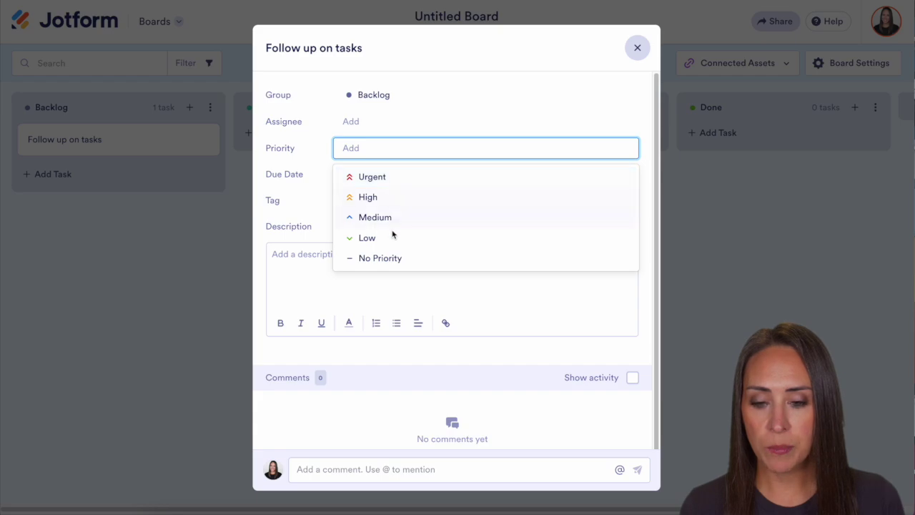
pyautogui.click(388, 200)
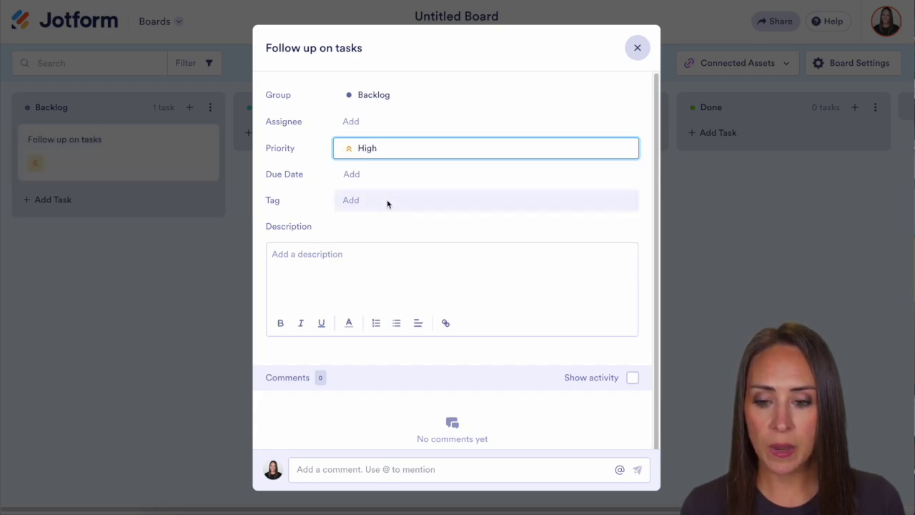
pyautogui.click(350, 176)
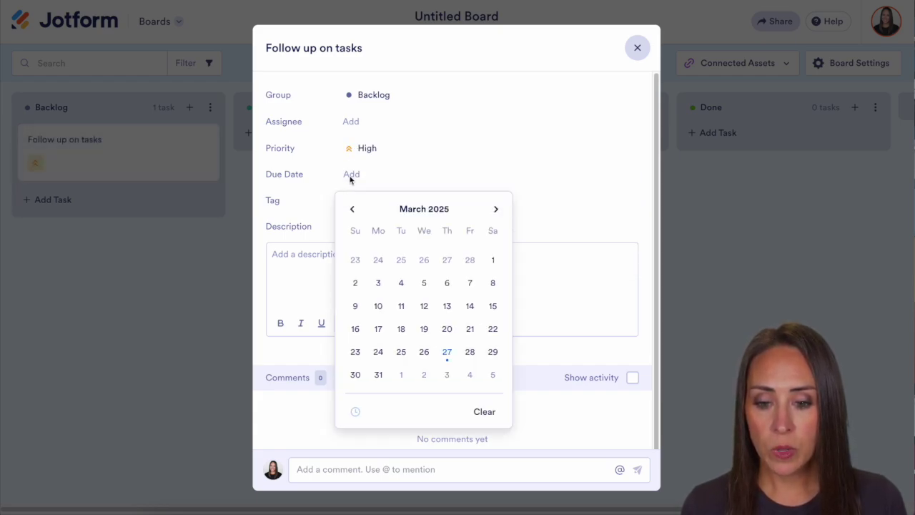
pyautogui.click(491, 351)
pyautogui.click(502, 95)
# Tag the task 'To Do' and delete the unused Onboarding tip tag.
pyautogui.click(378, 200)
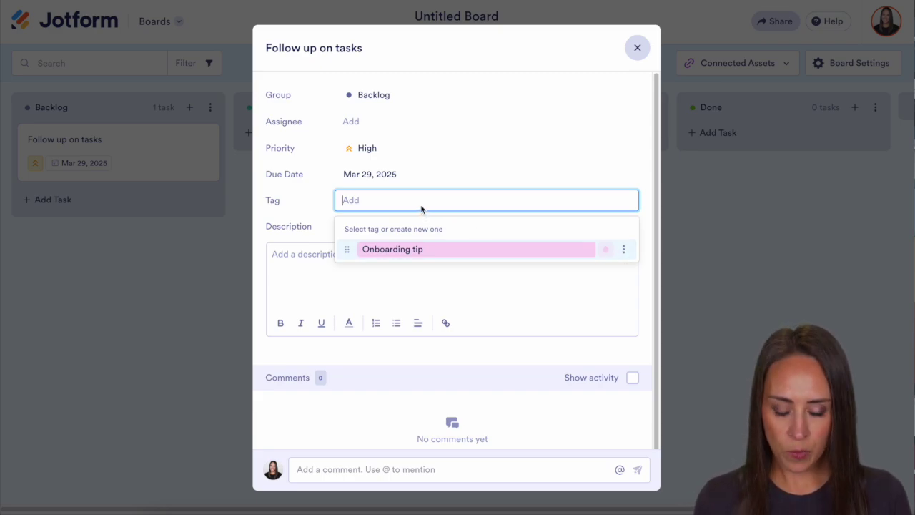
pyautogui.write('To Do')
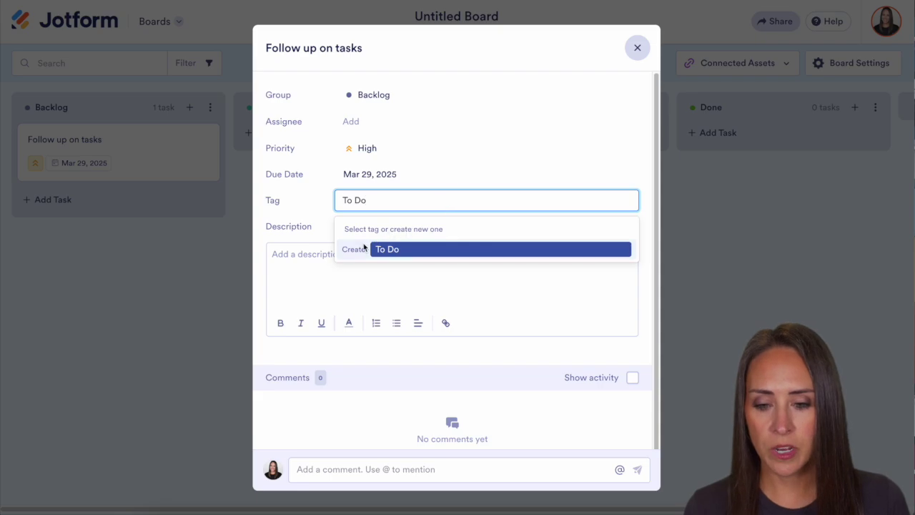
pyautogui.click(434, 250)
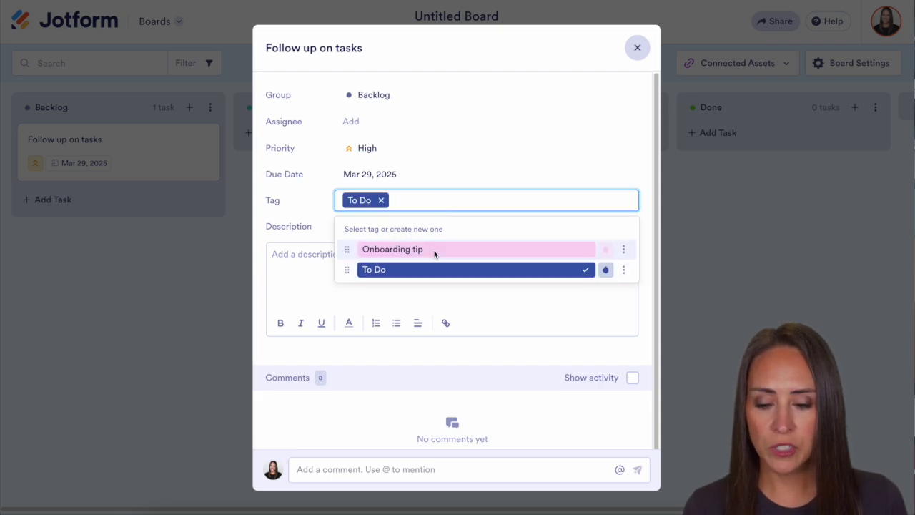
pyautogui.click(623, 249)
pyautogui.click(591, 306)
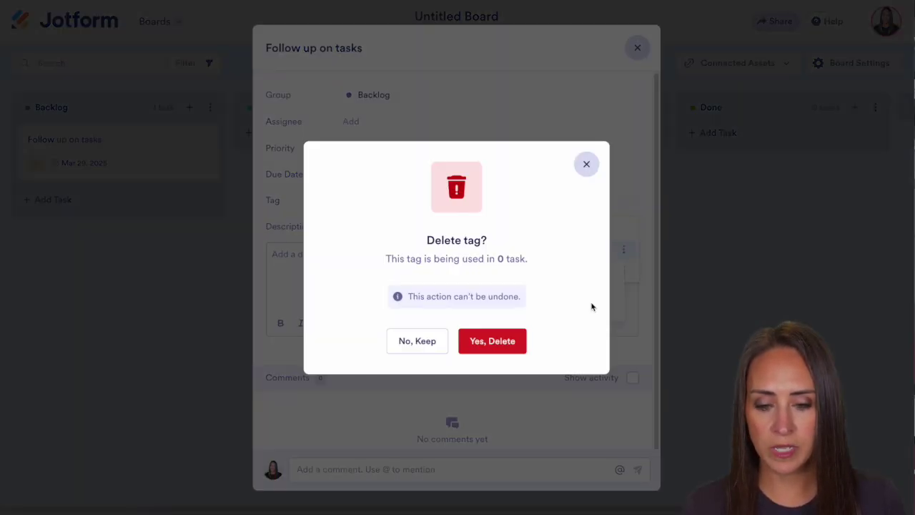
pyautogui.click(489, 343)
# Start a description and an @ comment, then close the task details.
pyautogui.click(308, 264)
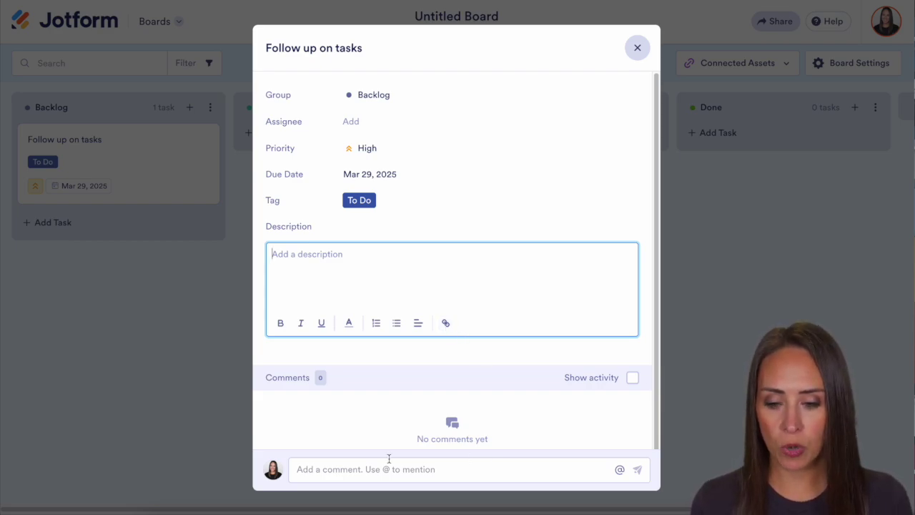
pyautogui.click(328, 471)
pyautogui.write('@')
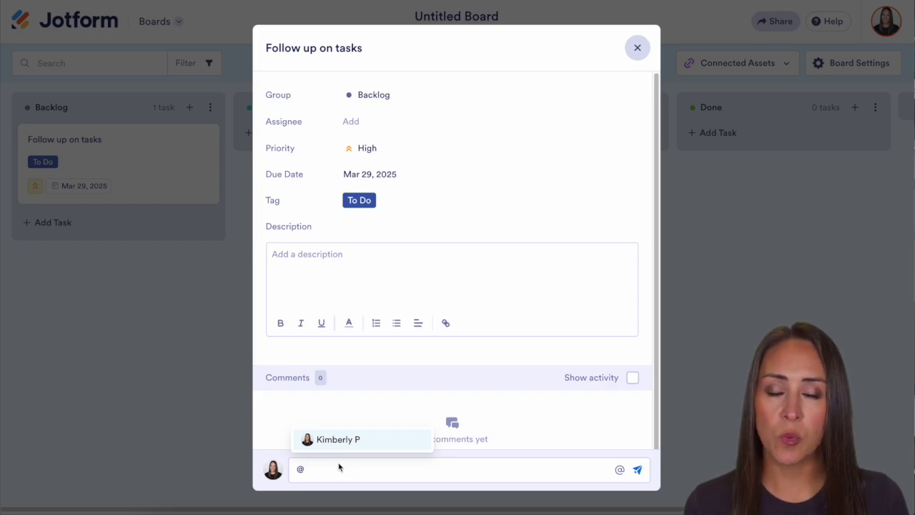
pyautogui.click(634, 50)
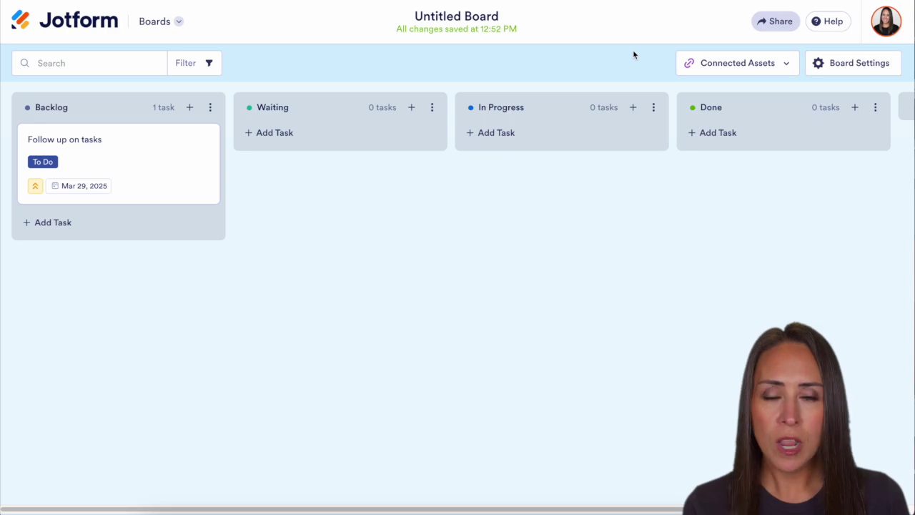
pyautogui.click(771, 25)
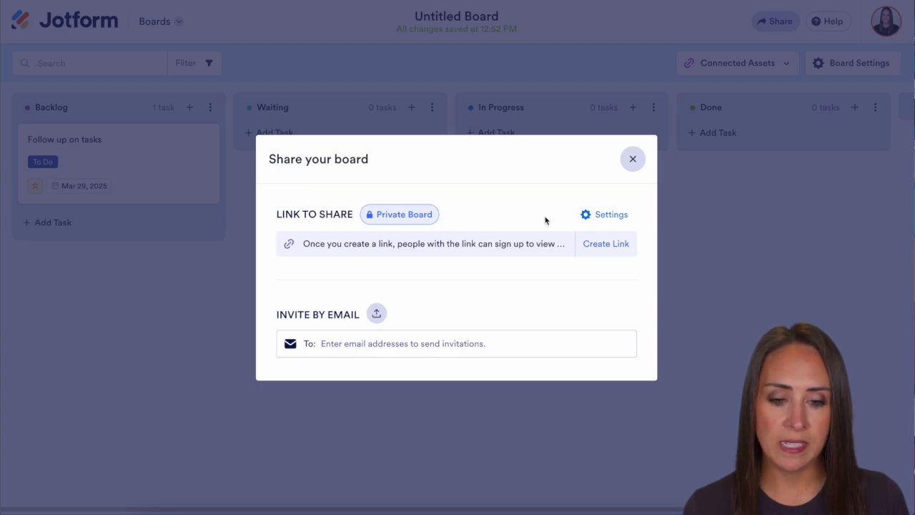
pyautogui.click(625, 218)
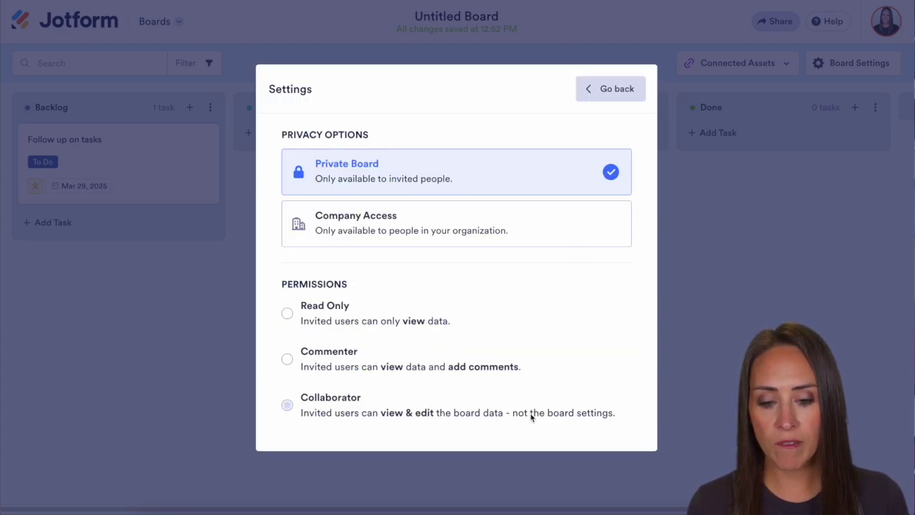
pyautogui.click(608, 94)
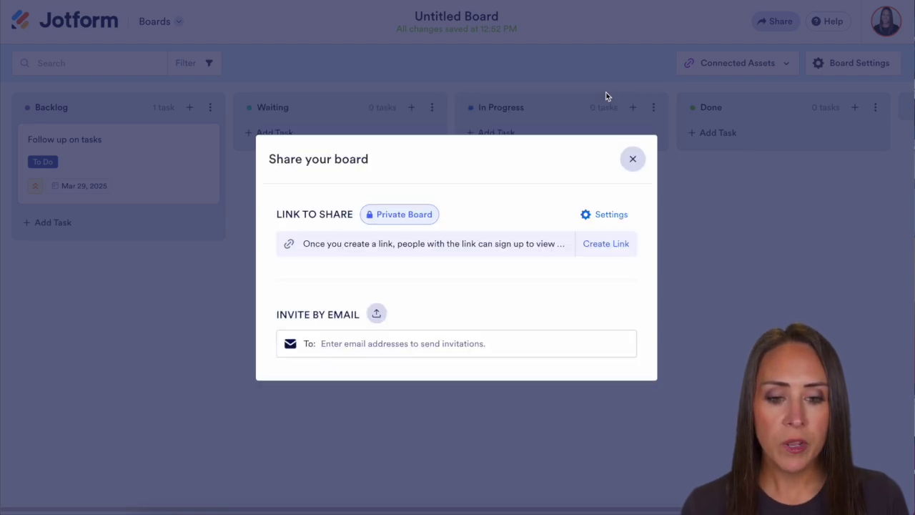
pyautogui.click(443, 346)
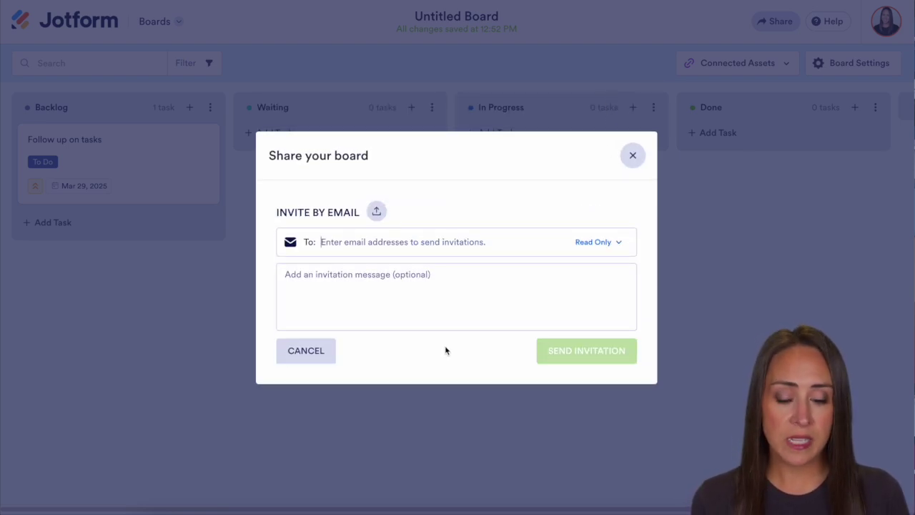
pyautogui.click(609, 244)
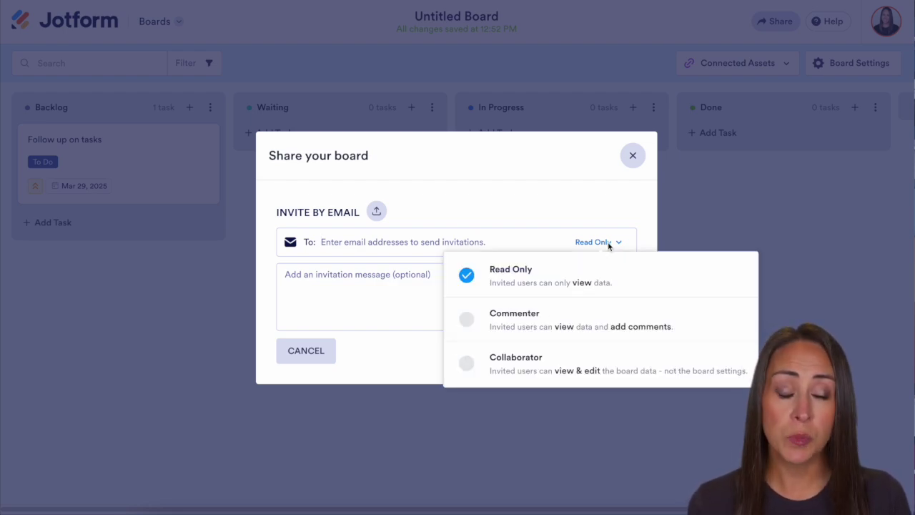
pyautogui.click(634, 162)
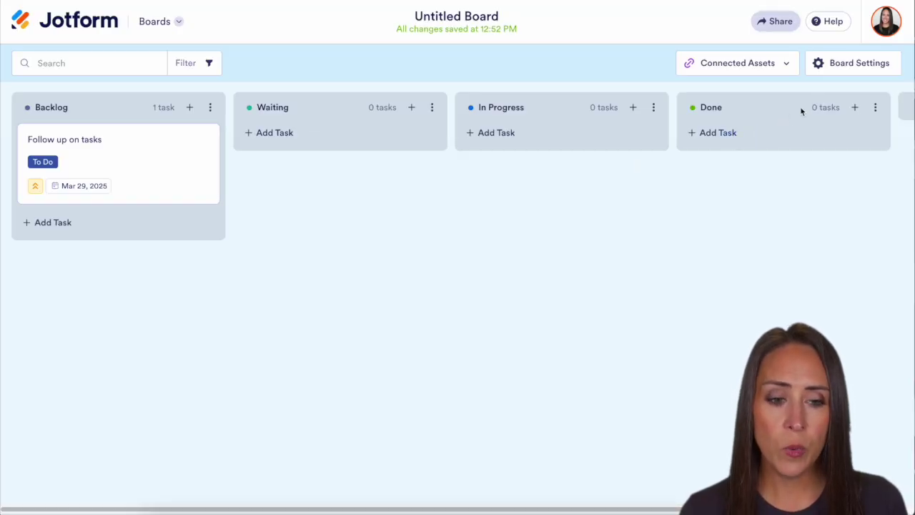
# Apply the blue gradient Background Color swatch from Board Settings > Theme.
pyautogui.click(839, 68)
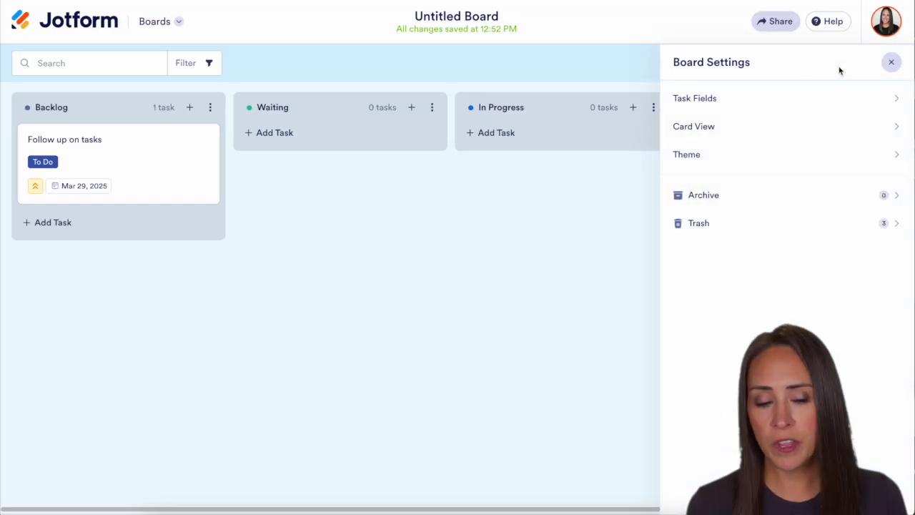
pyautogui.click(853, 155)
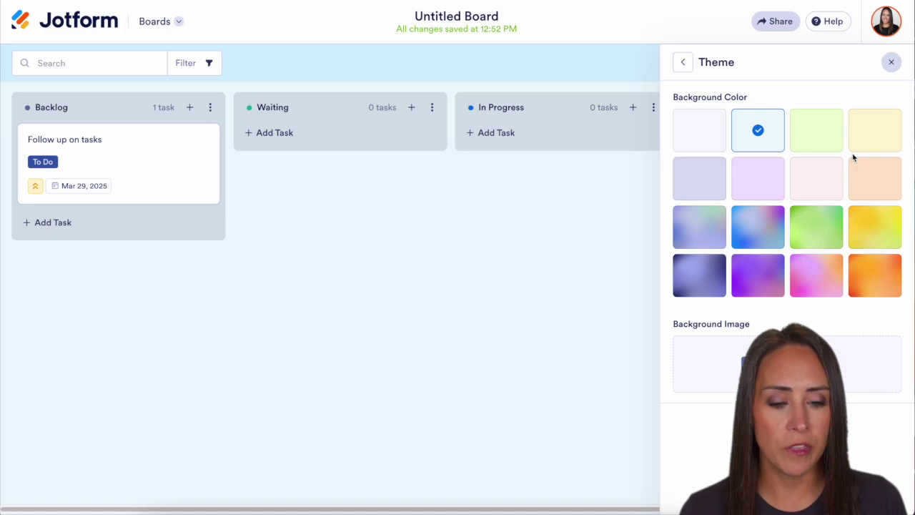
pyautogui.click(757, 223)
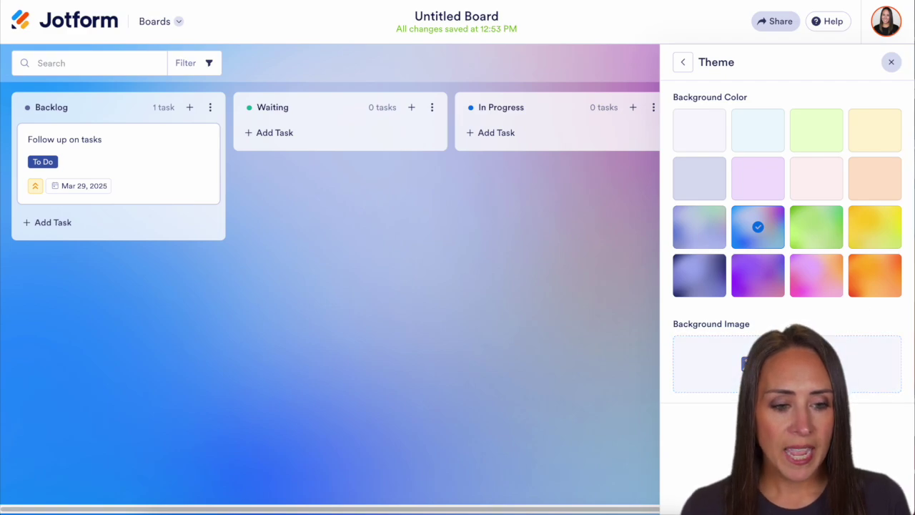
pyautogui.click(890, 62)
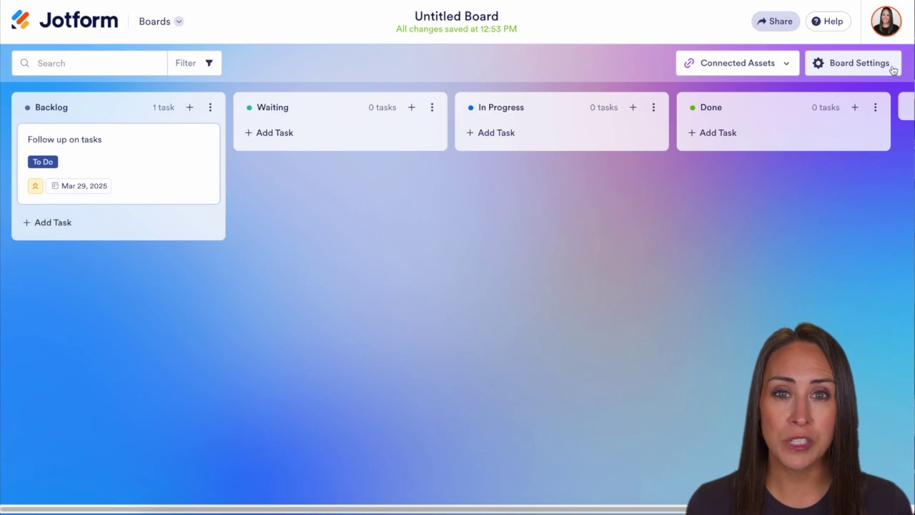
# Choose the Travel Request form to connect under Connected Assets.
pyautogui.click(717, 66)
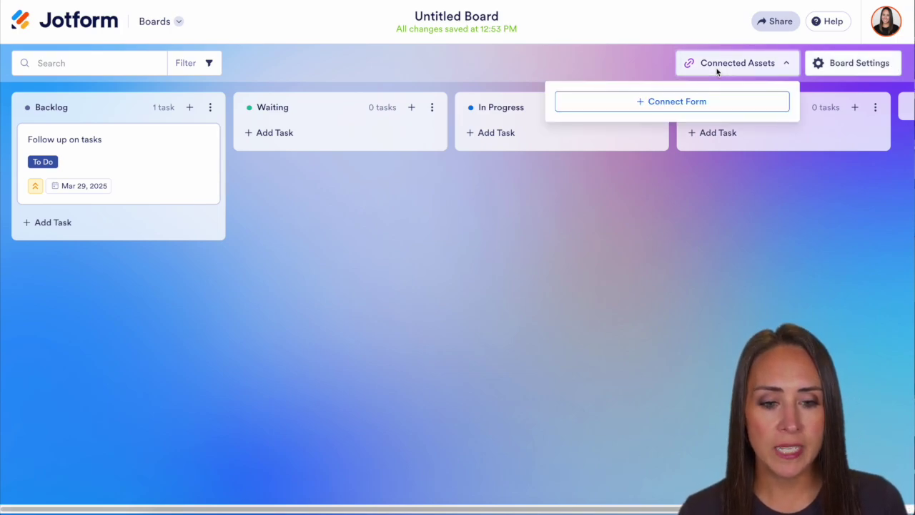
pyautogui.click(689, 104)
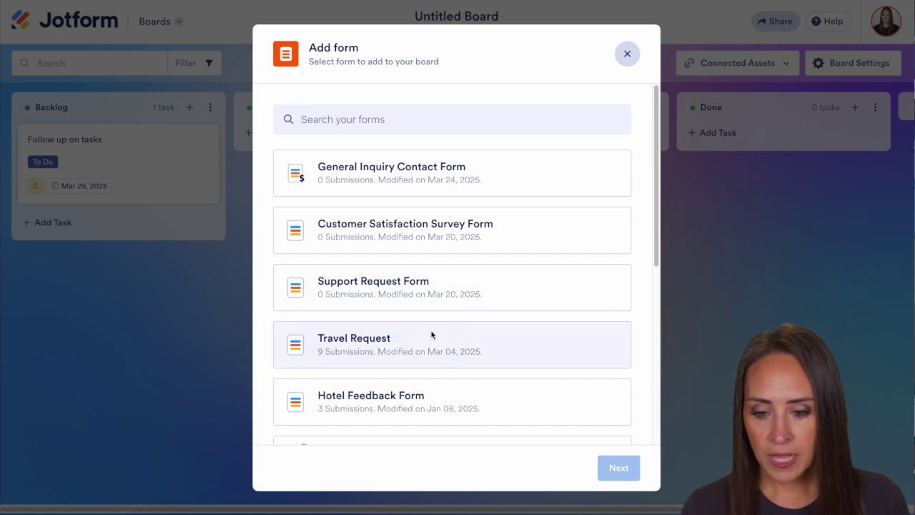
pyautogui.click(411, 345)
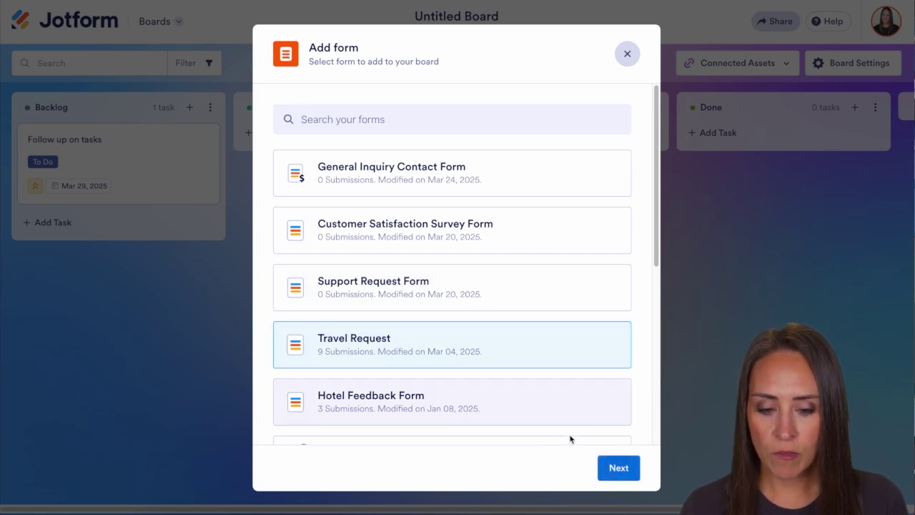
pyautogui.click(619, 468)
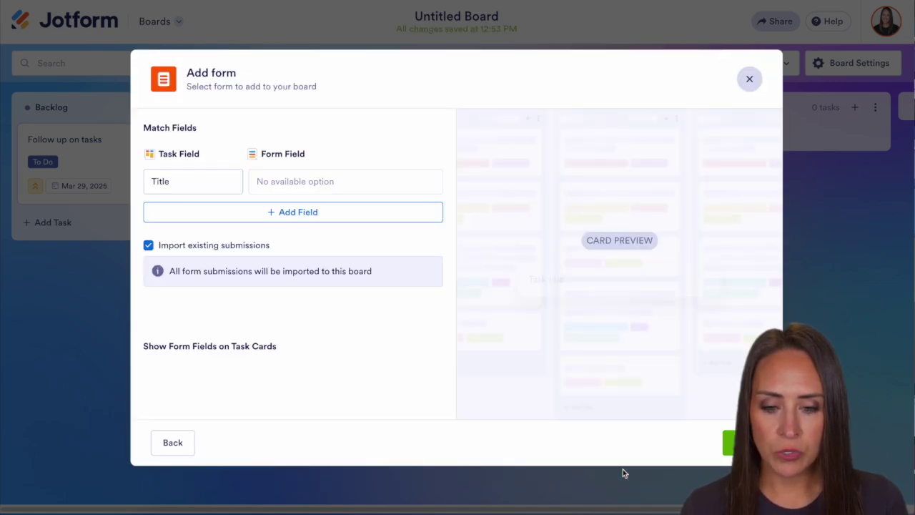
# Map Departure Date to Due Date, Type of travel to Tag, Desired Destination to Description, and import submissions.
pyautogui.click(287, 217)
pyautogui.click(214, 212)
pyautogui.click(291, 214)
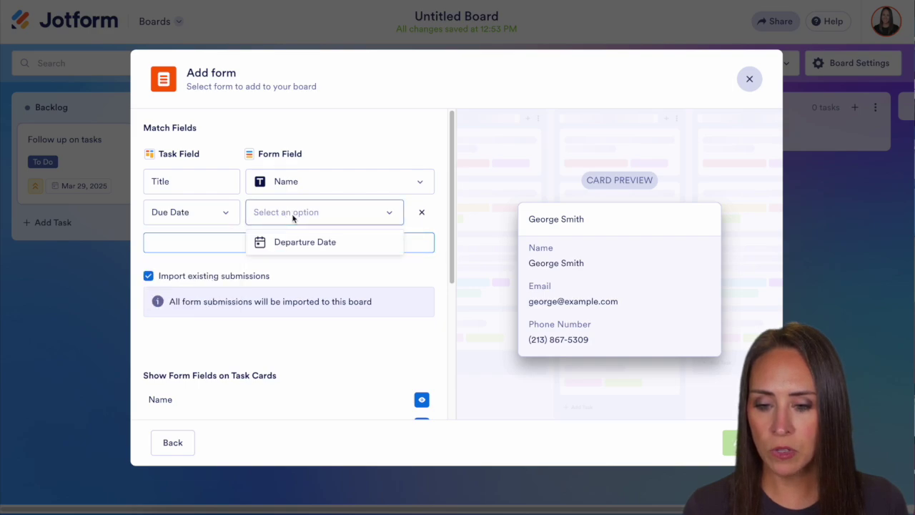
pyautogui.click(293, 241)
pyautogui.click(287, 242)
pyautogui.click(288, 243)
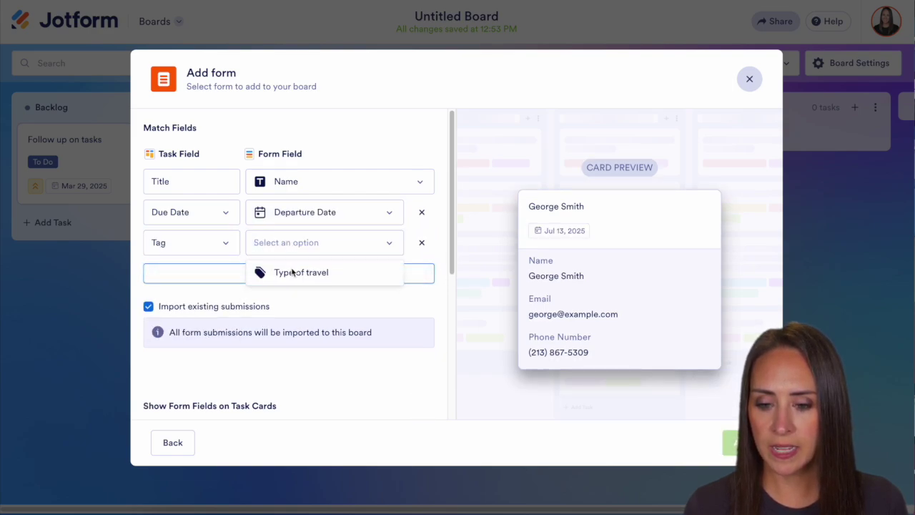
pyautogui.click(292, 272)
pyautogui.click(286, 273)
pyautogui.click(300, 276)
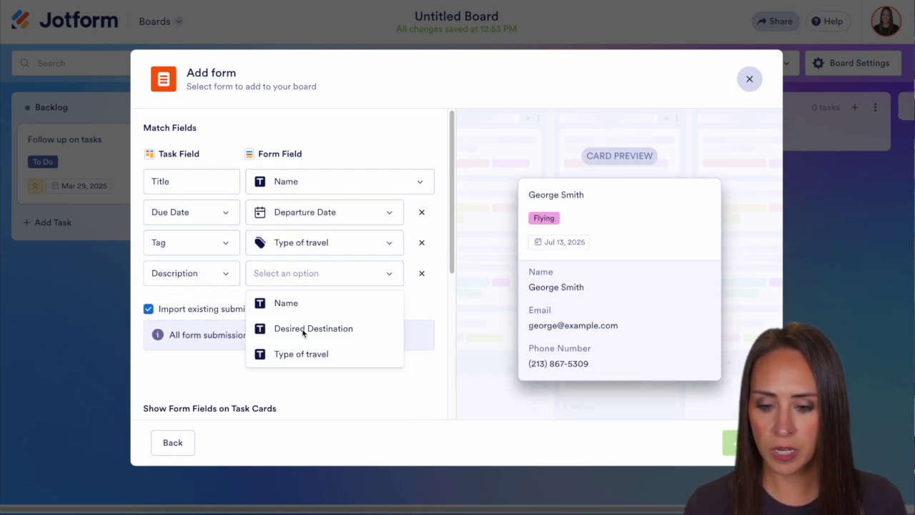
pyautogui.click(347, 330)
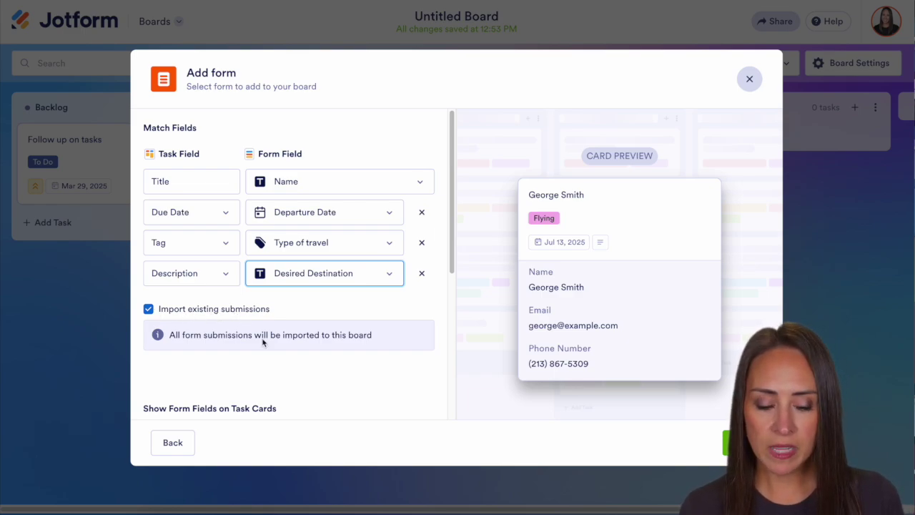
pyautogui.click(730, 442)
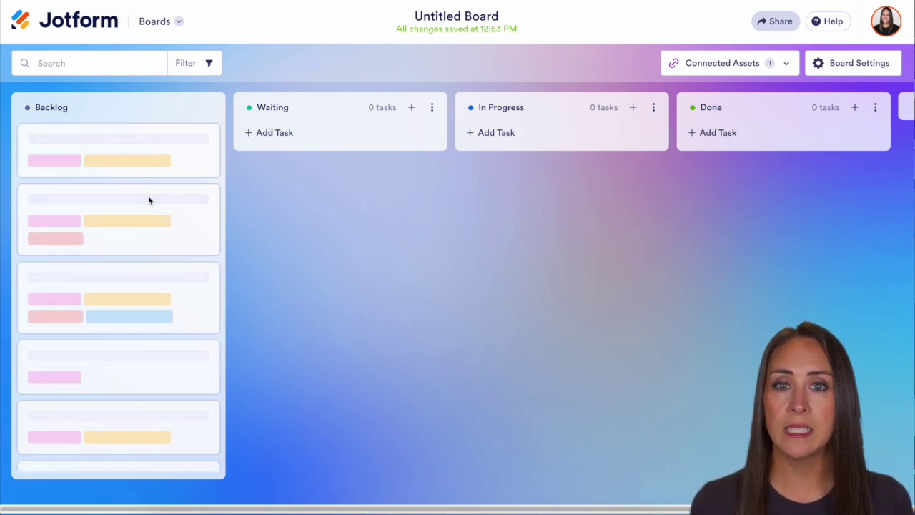
# Drag one imported Flying task into Waiting and another into In Progress.
pyautogui.moveTo(133, 164); pyautogui.dragTo(309, 174)
pyautogui.moveTo(133, 159); pyautogui.dragTo(558, 182)
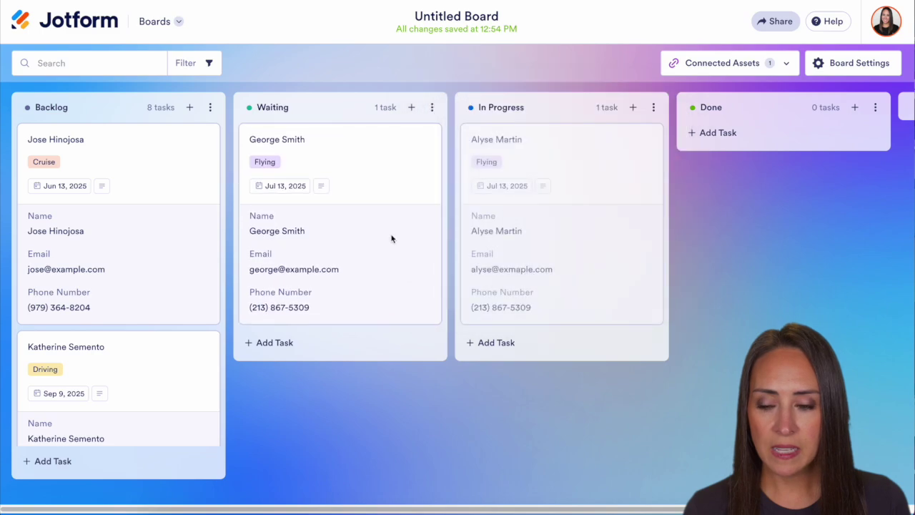